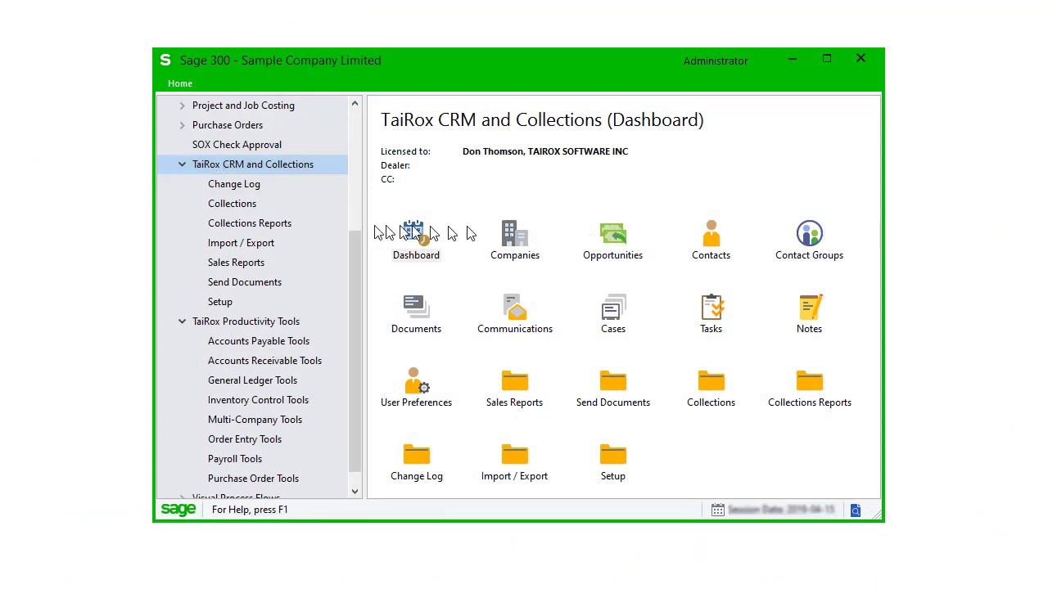
Step: Open Overdue Payment Reminders under Collections and refresh it to list the 11 overdue customers
left_click(251, 205)
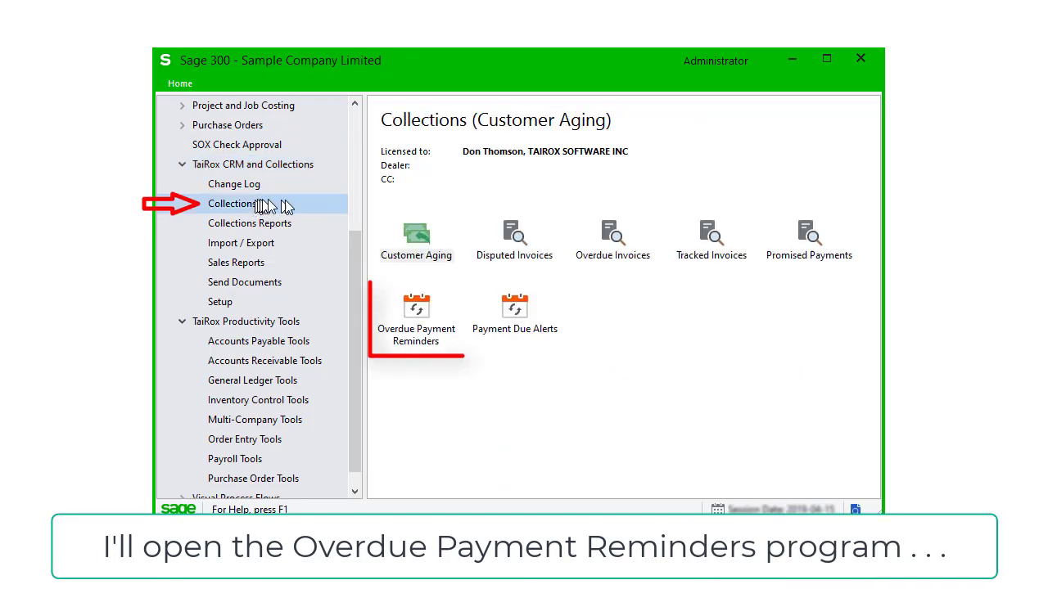
double_click(420, 308)
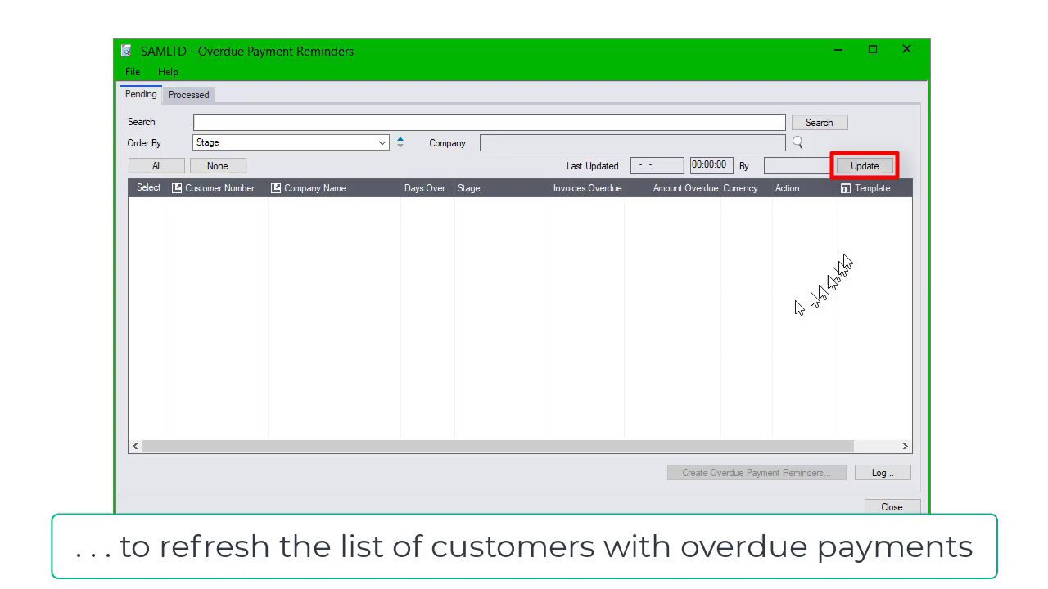
left_click(866, 167)
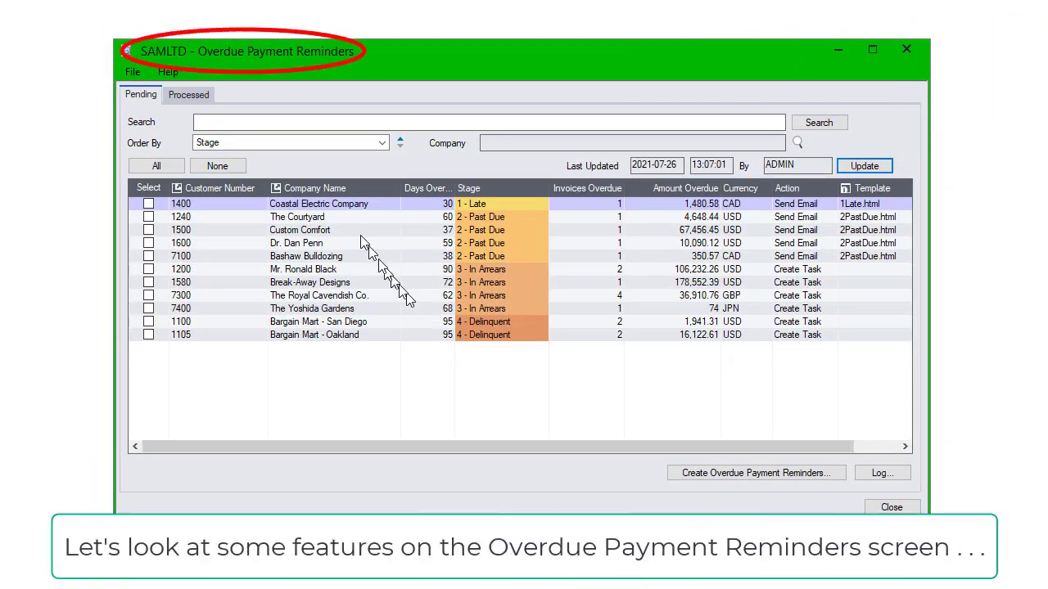
left_click(311, 126)
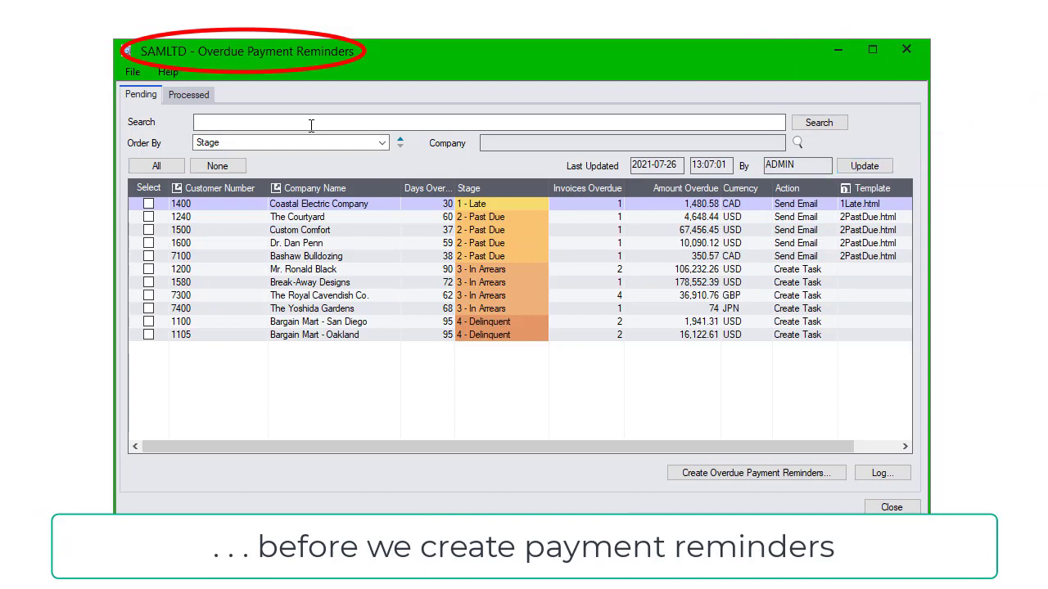
type("bargain")
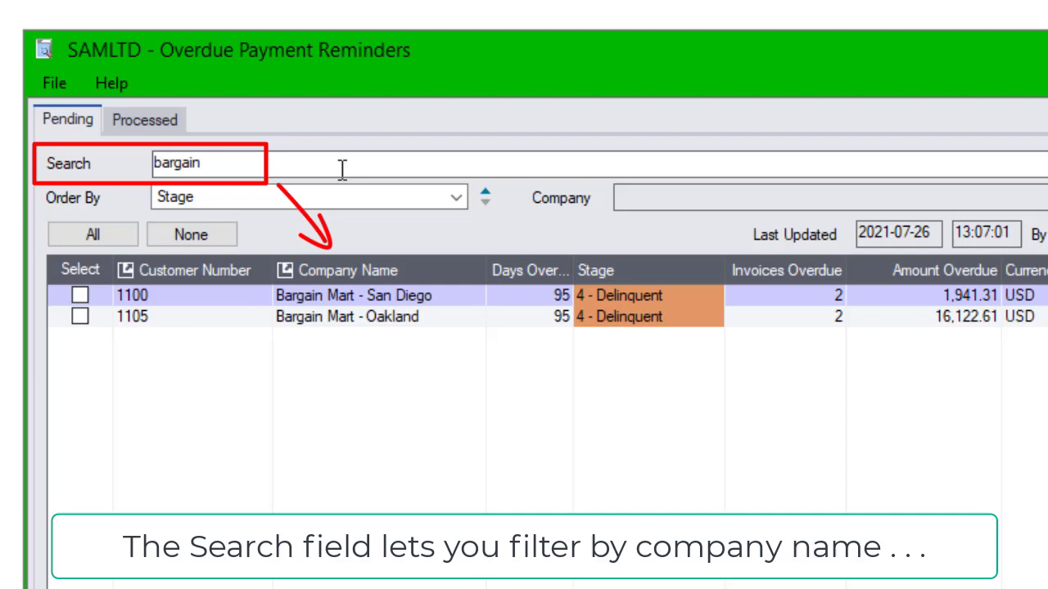
key("BackSpace")
key("BackSpace")
key("BackSpace")
key("BackSpace")
key("BackSpace")
key("BackSpace")
key("BackSpace")
type("keithw")
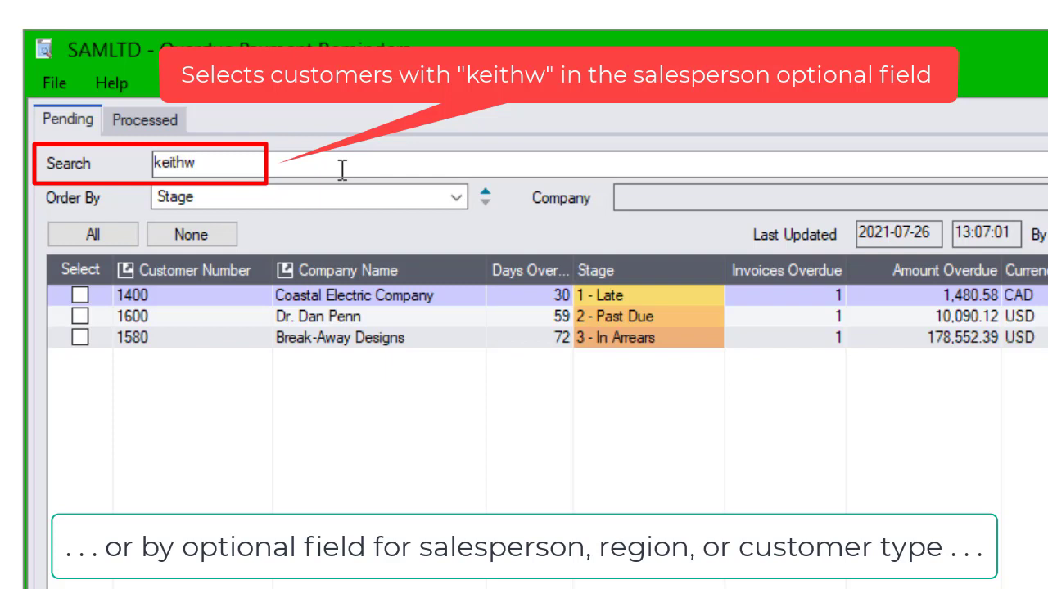
key("BackSpace")
key("BackSpace")
key("BackSpace")
key("BackSpace")
key("BackSpace")
key("BackSpace")
type("delinquent")
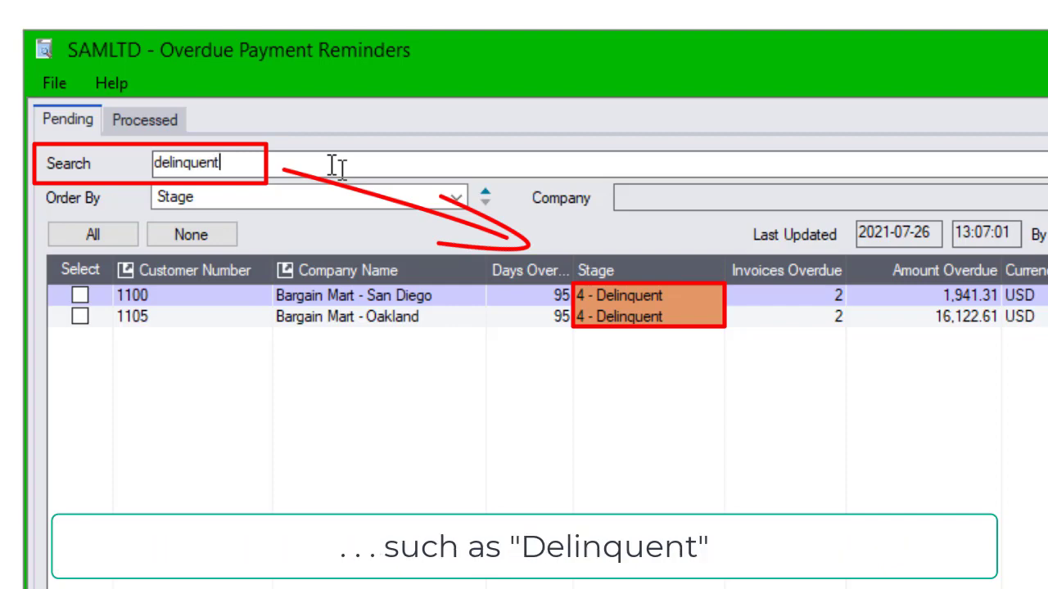
key("BackSpace")
key("BackSpace")
key("BackSpace")
key("BackSpace")
key("BackSpace")
key("BackSpace")
key("BackSpace")
key("BackSpace")
key("BackSpace")
key("BackSpace")
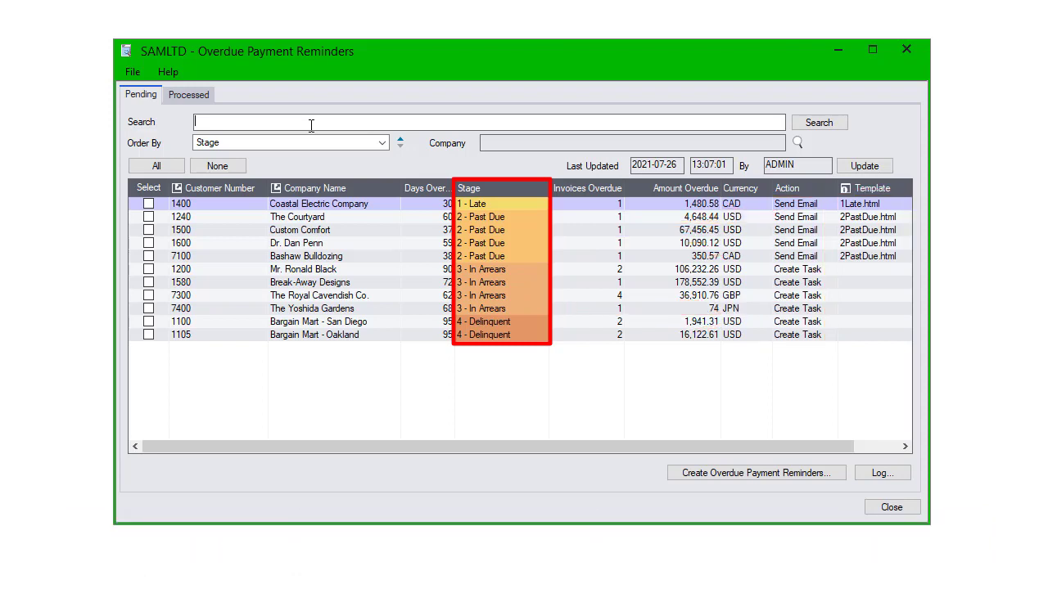
Step: Review The Royal Cavendish Co.'s overdue invoices, then set the 59-day customer's action to Create Task
double_click(491, 297)
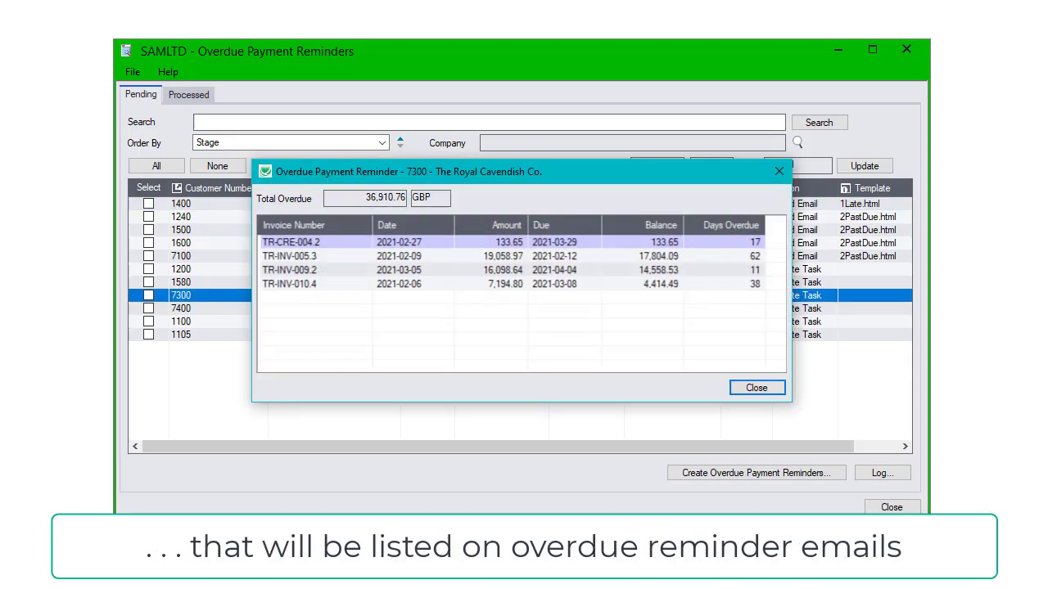
left_click(780, 172)
left_click(834, 243)
left_click(834, 244)
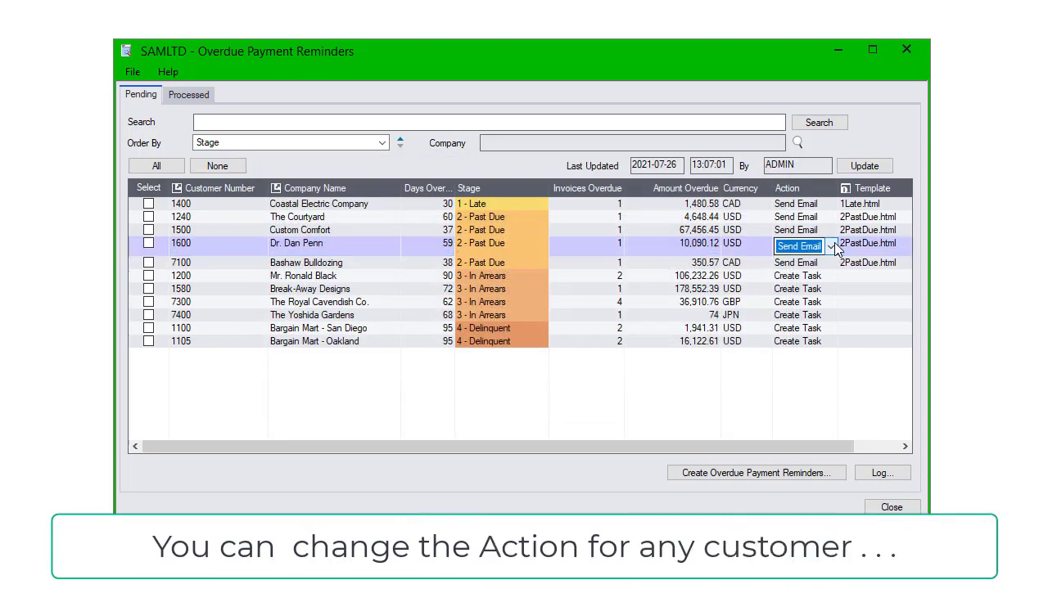
left_click(831, 246)
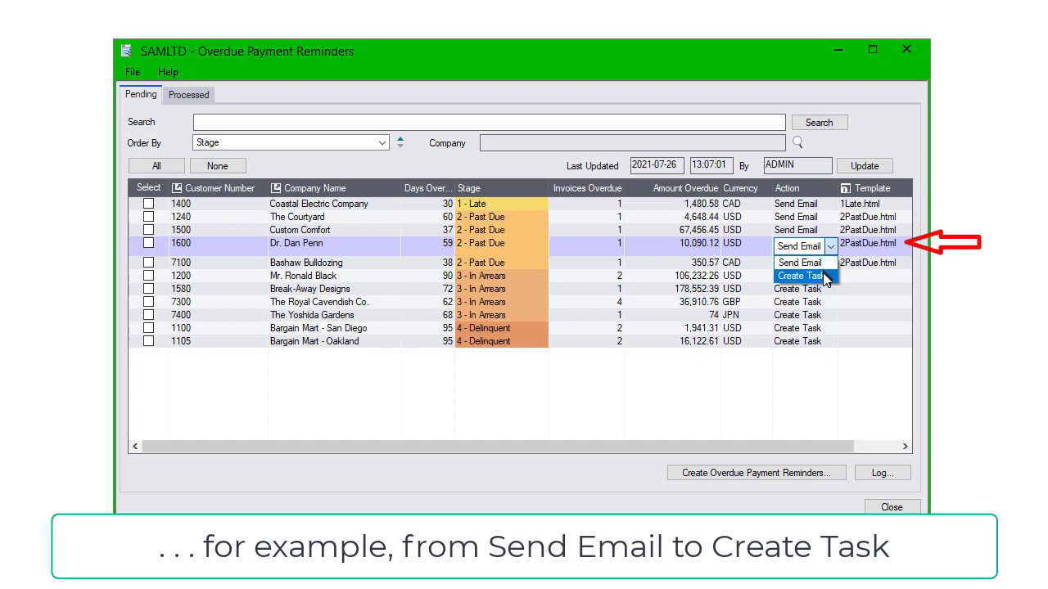
left_click(821, 275)
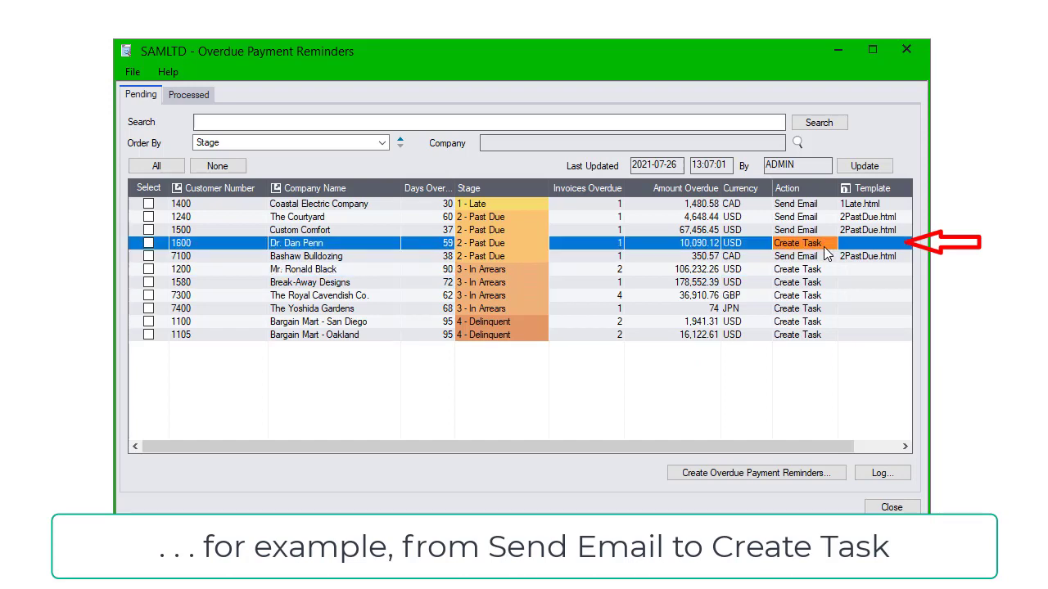
left_click(874, 233)
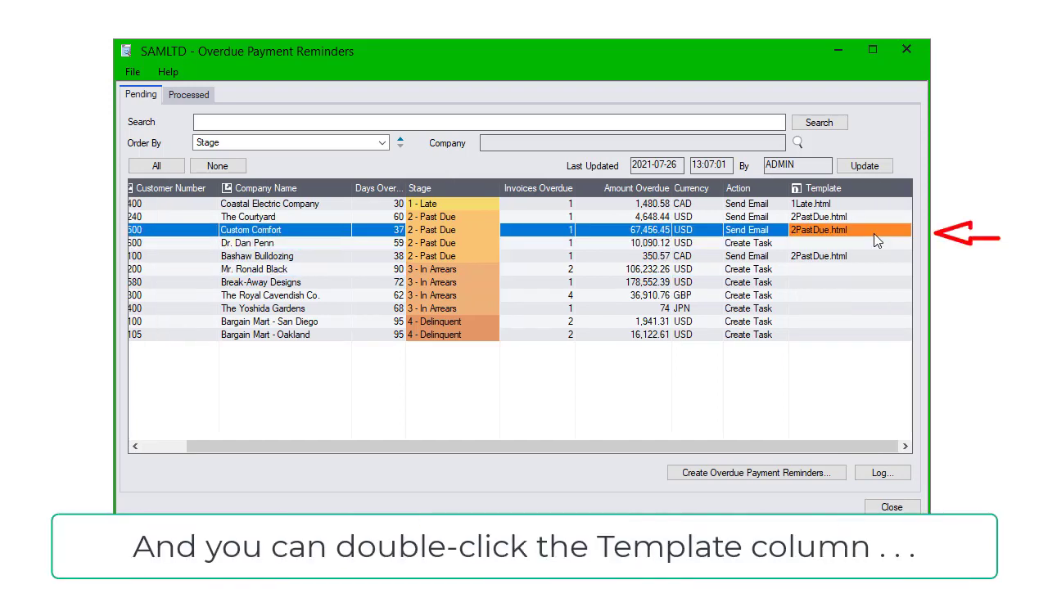
double_click(876, 236)
left_click(904, 236)
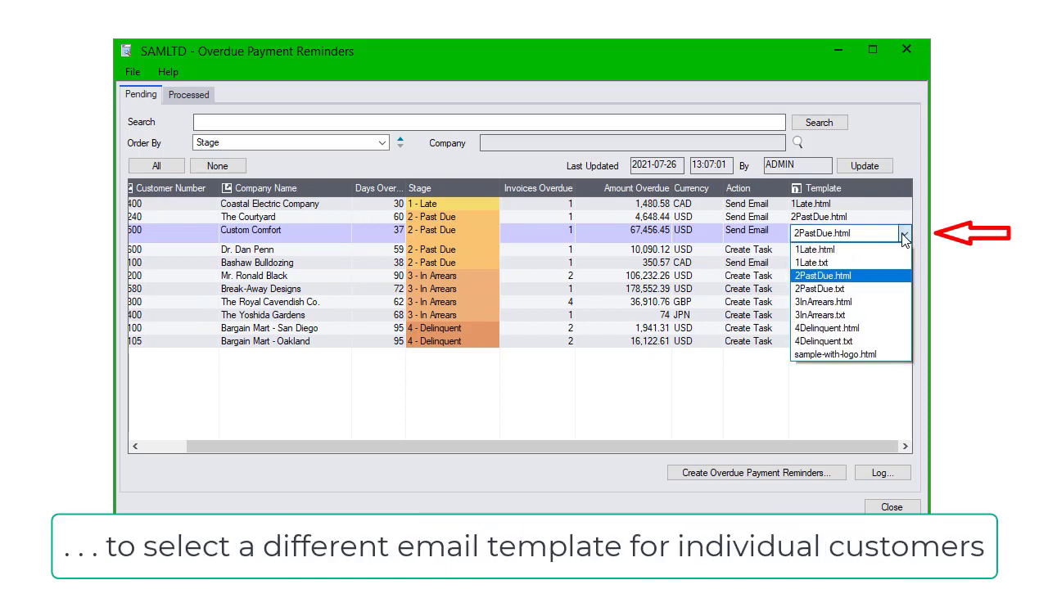
left_click(864, 302)
left_click(763, 230)
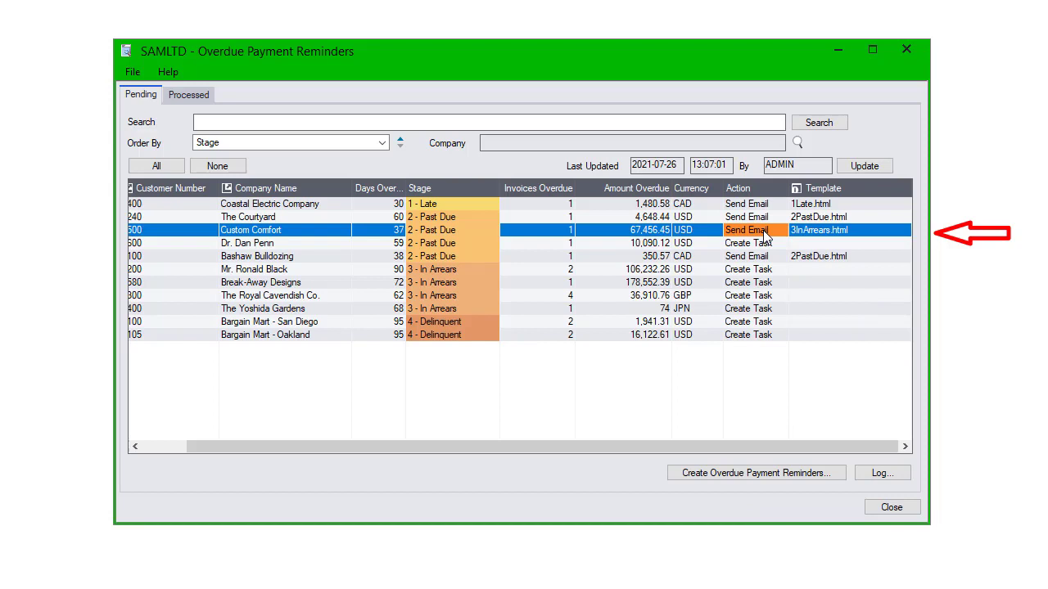
Step: Select rows 1500 (Custom Comfort), 1600 and 1200 and bring up Create Overdue Payment Reminders
left_click_drag(420, 455, 376, 455)
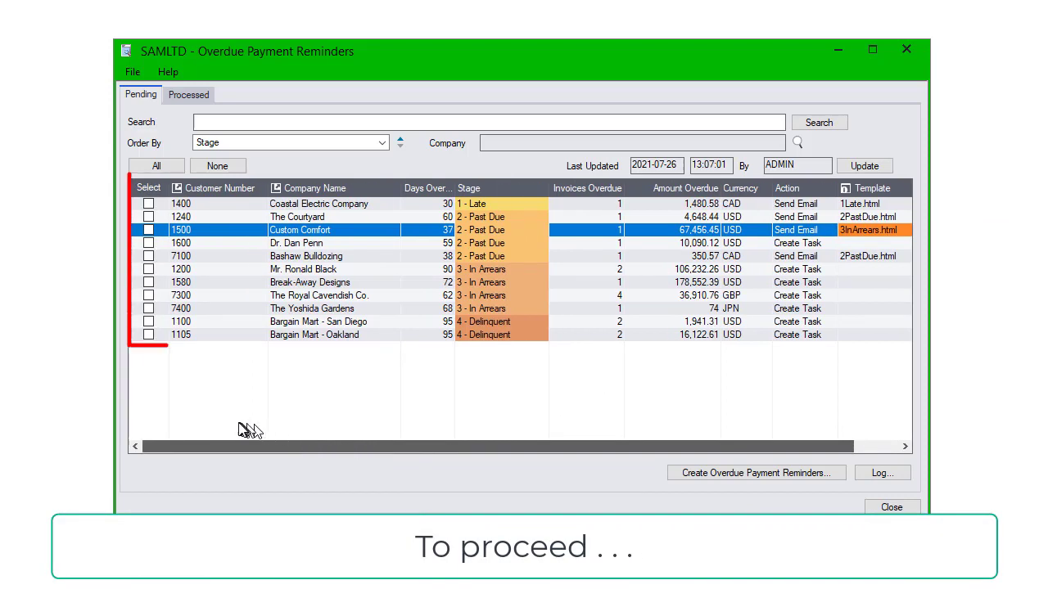
left_click(148, 230)
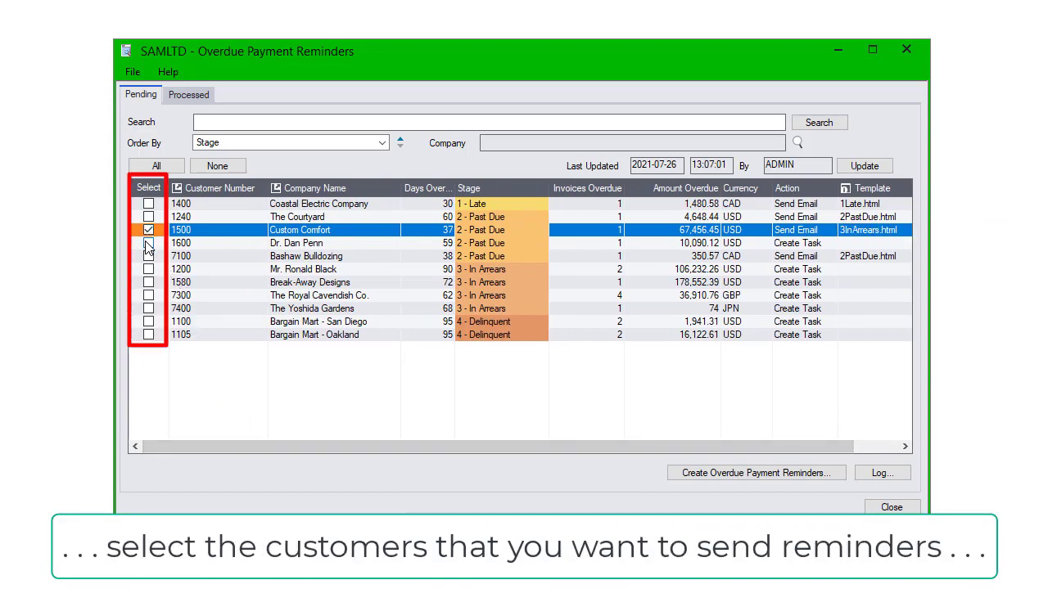
left_click(147, 244)
left_click(148, 269)
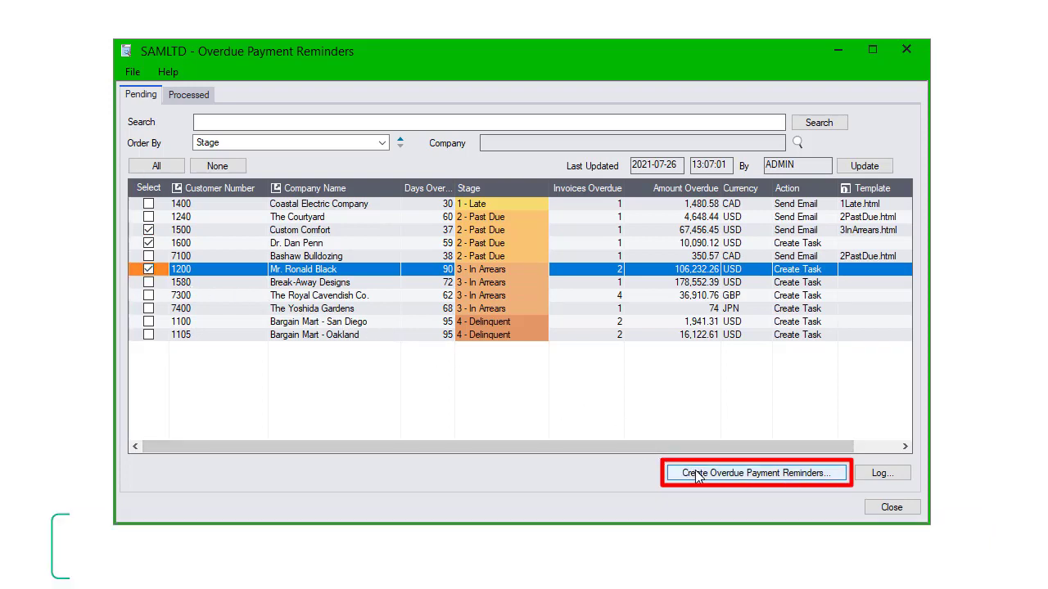
left_click(669, 474)
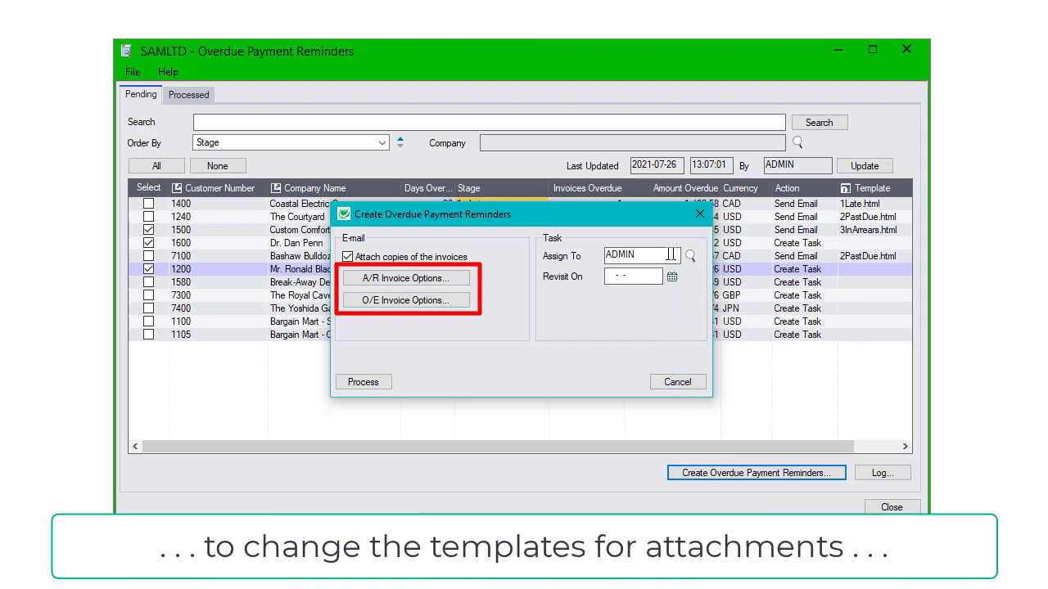
Step: Assign tasks to another user, set revisit date 2021-07-29, and process the three reminders
left_click_drag(669, 255, 578, 250)
type("K")
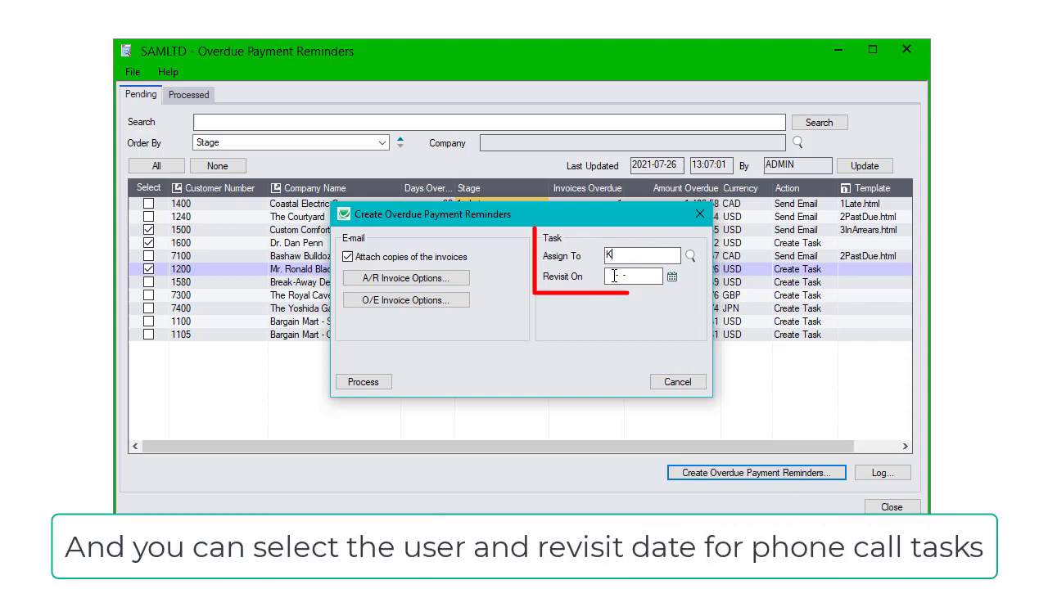
type("EITH")
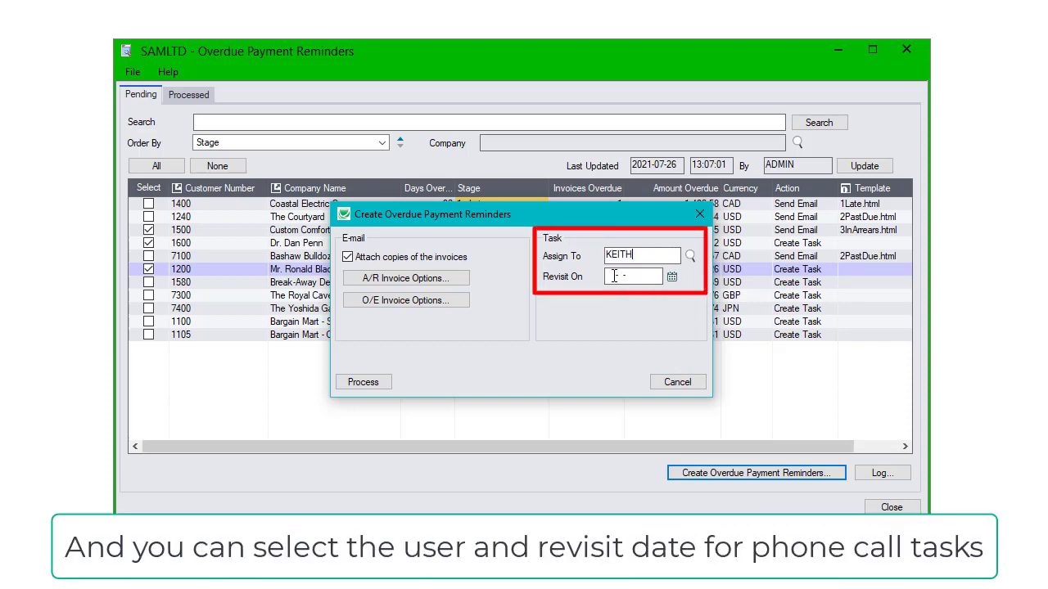
left_click(672, 276)
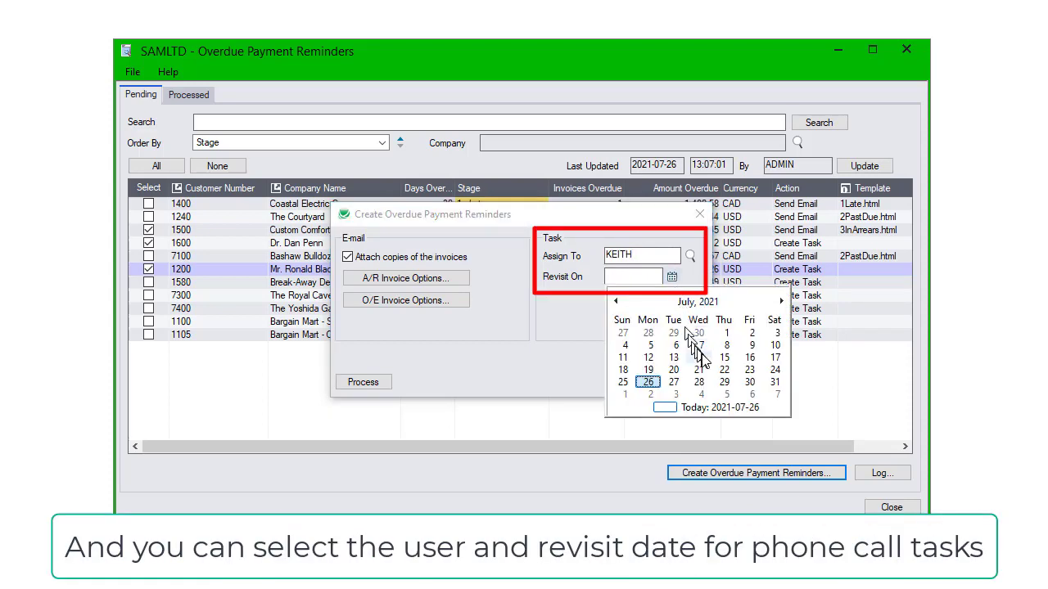
left_click(726, 382)
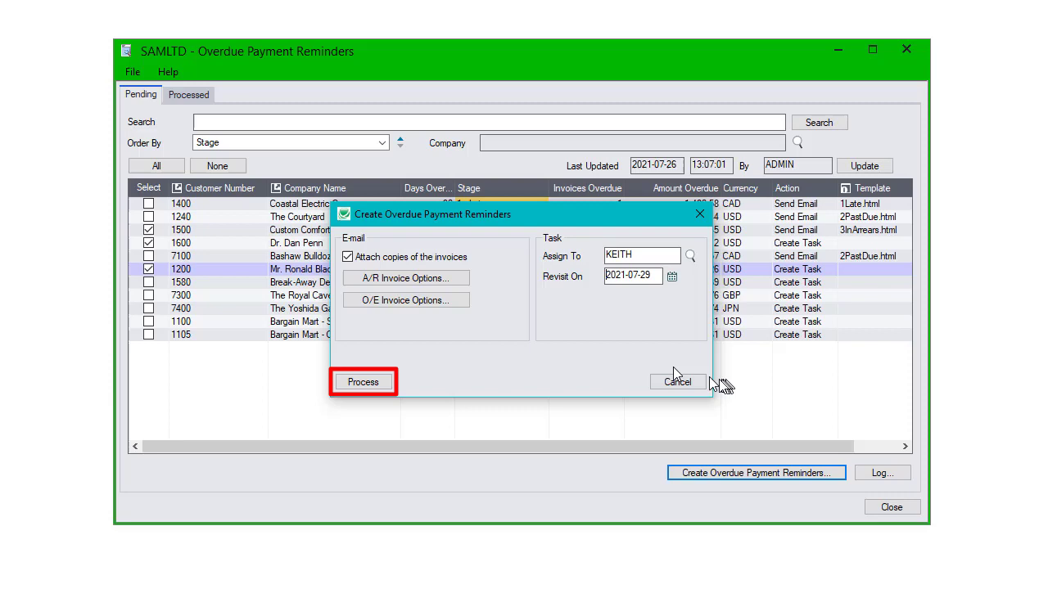
left_click(372, 382)
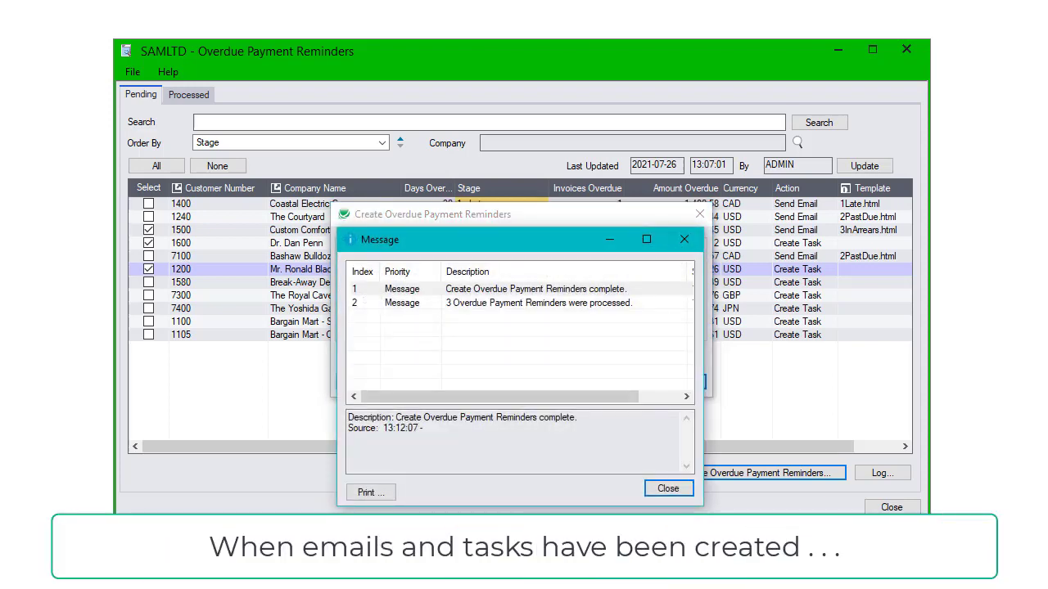
Step: Dismiss the processing results, then view and close the run's log in Notepad
left_click(669, 489)
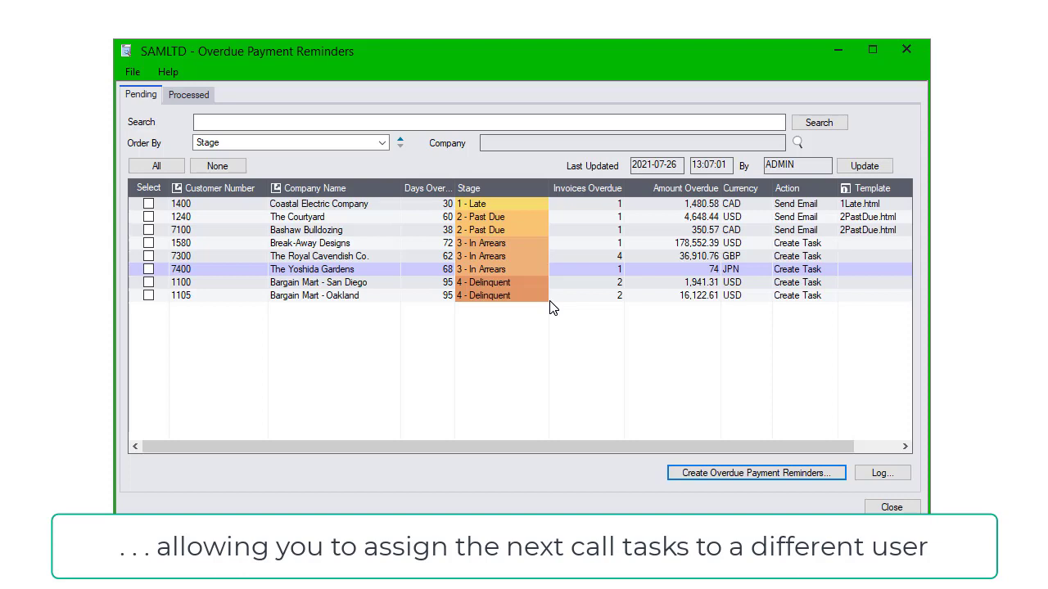
left_click(870, 475)
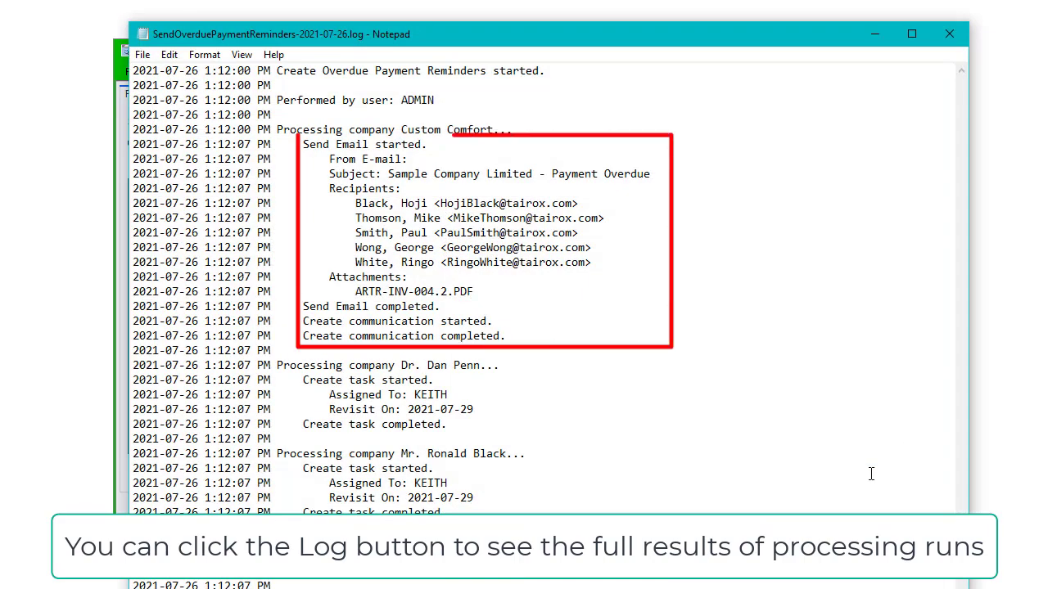
left_click(950, 35)
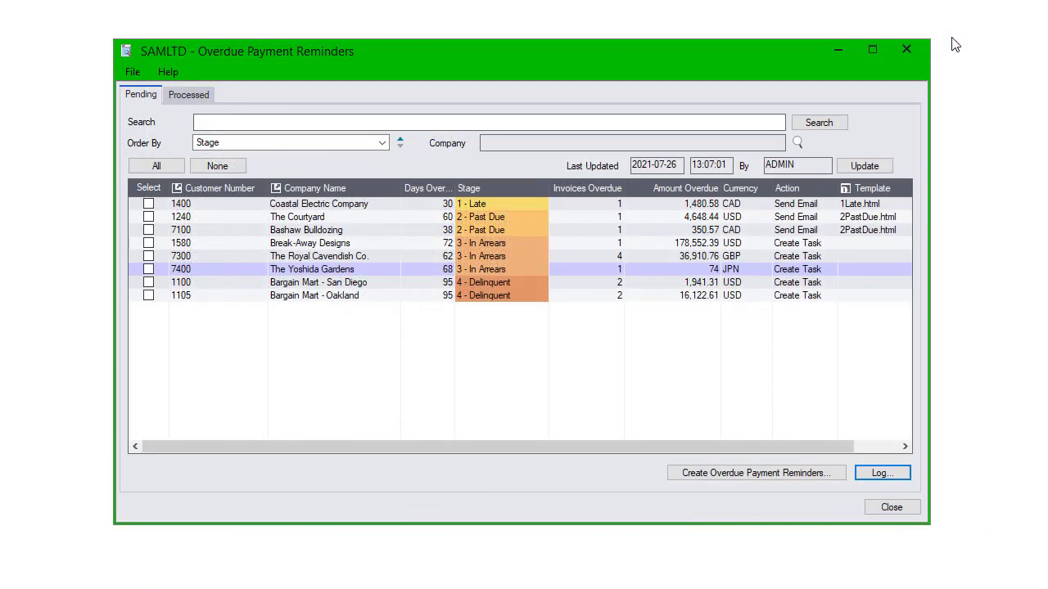
Step: From the Processed tab, open Custom Comfort's communications and view the Payment Overdue reminder email
left_click(188, 95)
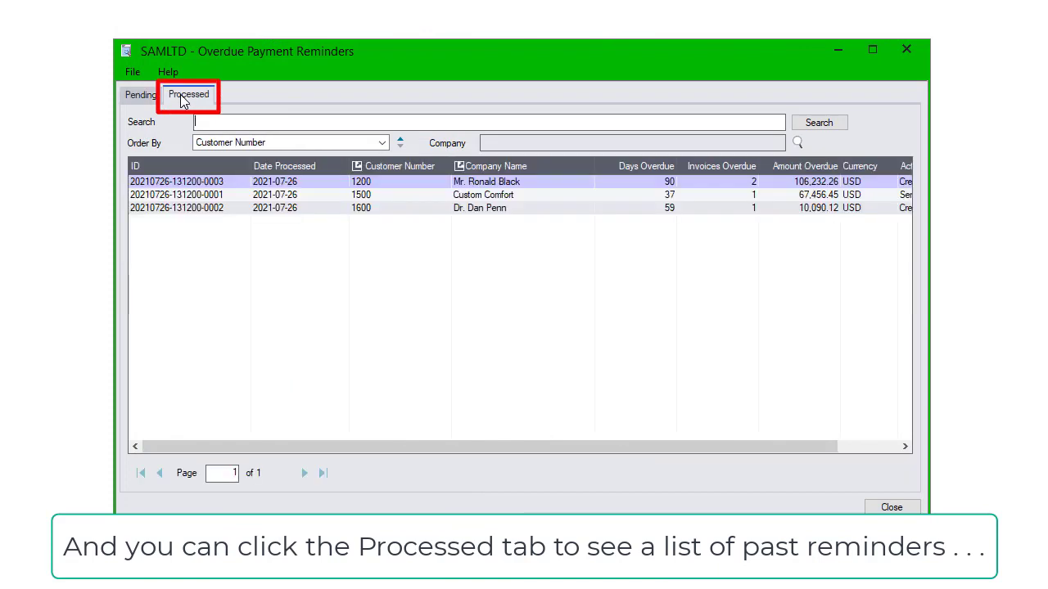
left_click(475, 195)
double_click(475, 195)
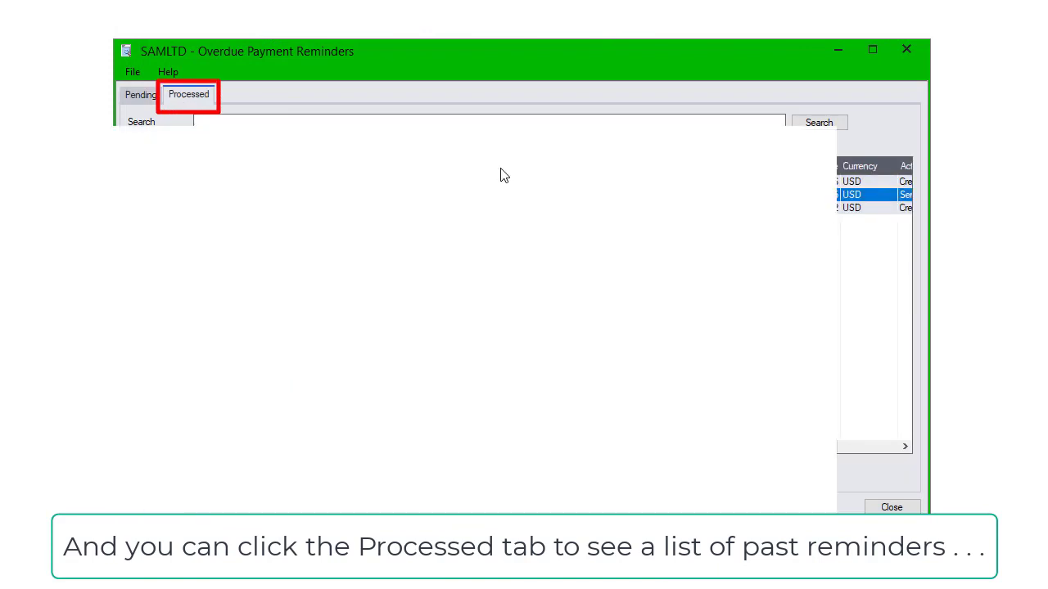
left_click(435, 207)
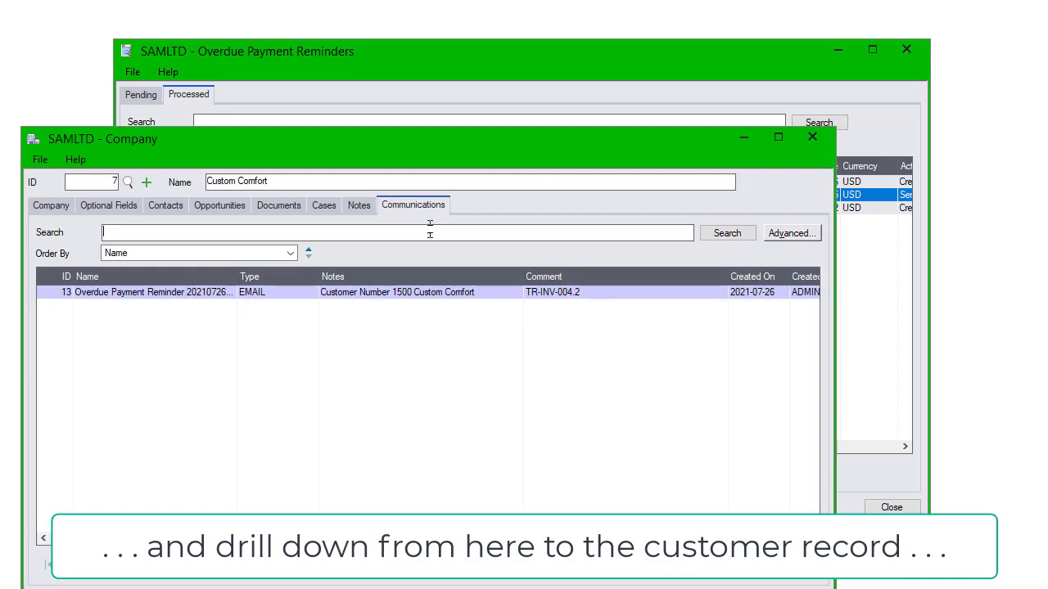
double_click(428, 293)
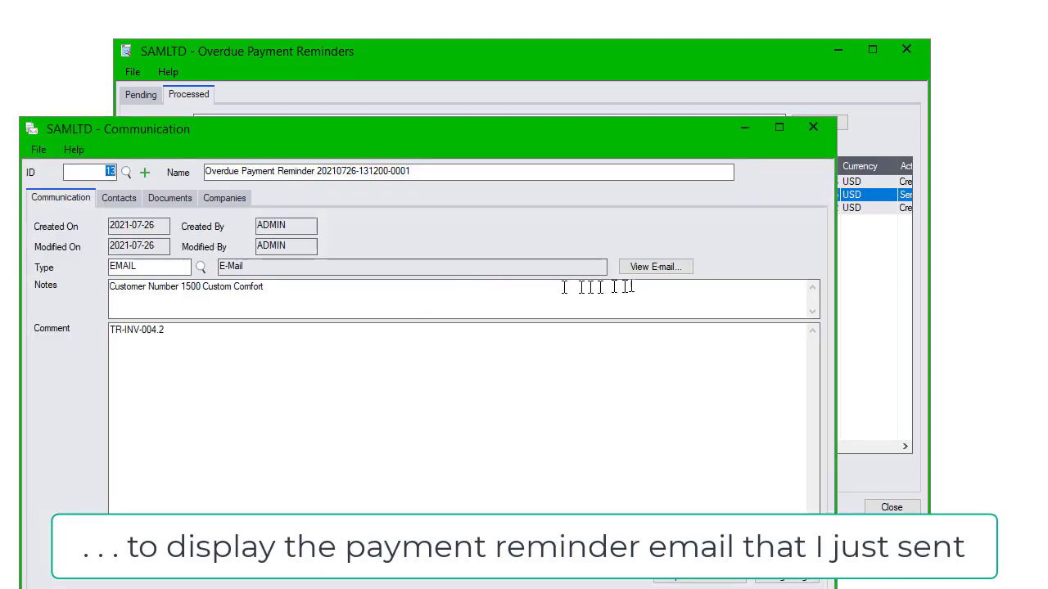
left_click(655, 271)
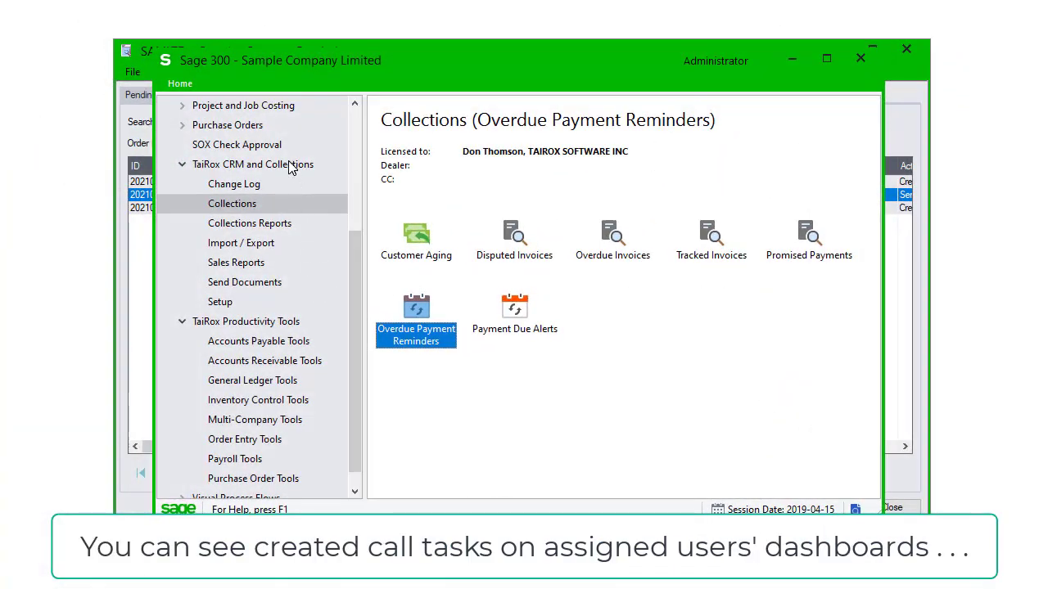
Step: Open the first Collection Call task from TaiRox CRM and Collections Tasks
left_click(290, 167)
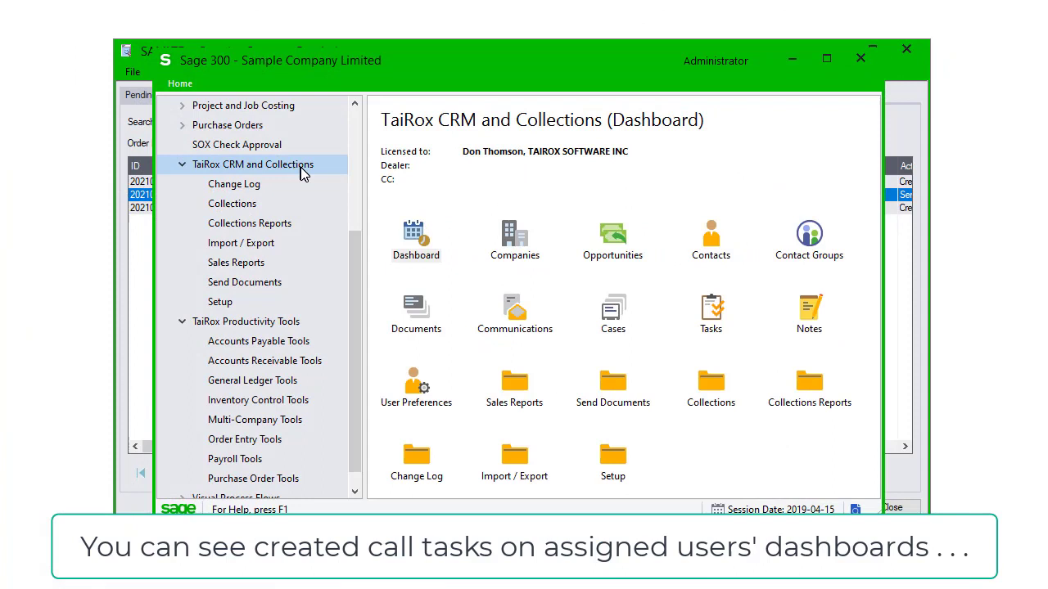
left_click(713, 319)
double_click(713, 315)
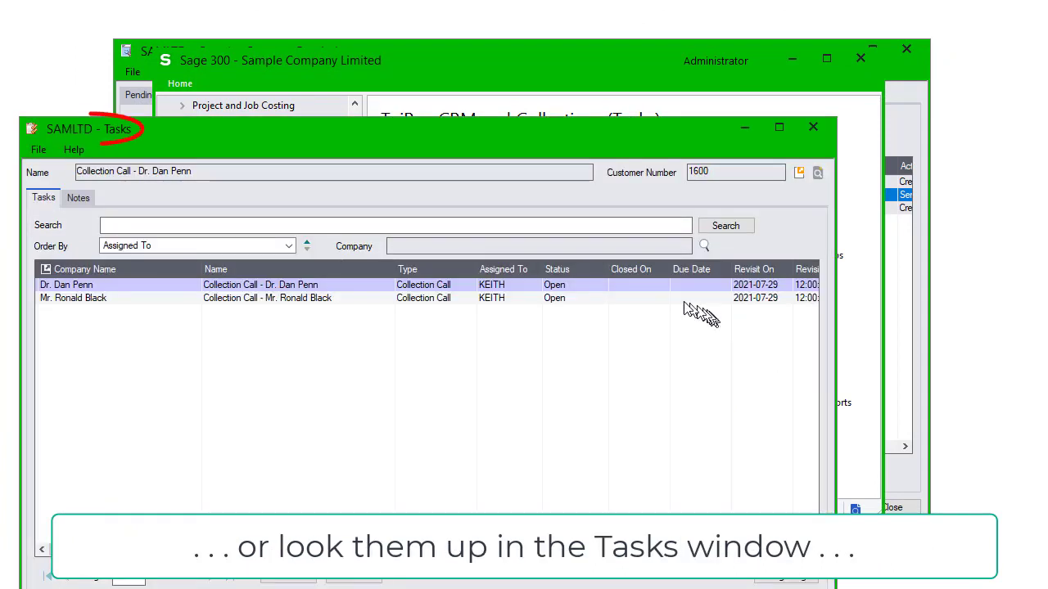
left_click(432, 285)
double_click(431, 286)
Step: Check the task's overdue invoice details, then start a communication documenting the call
left_click(432, 279)
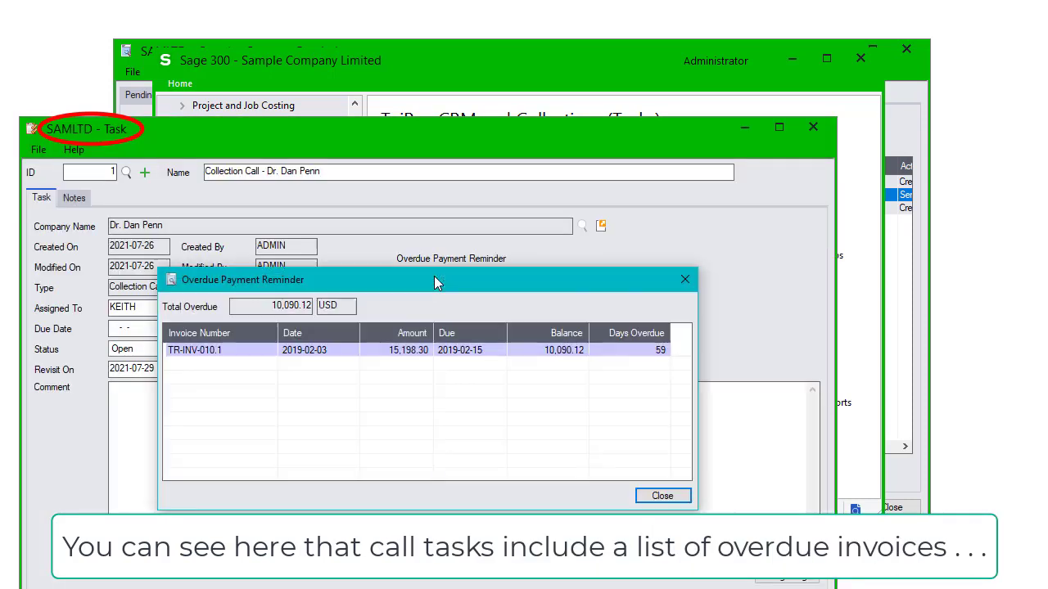
left_click(685, 280)
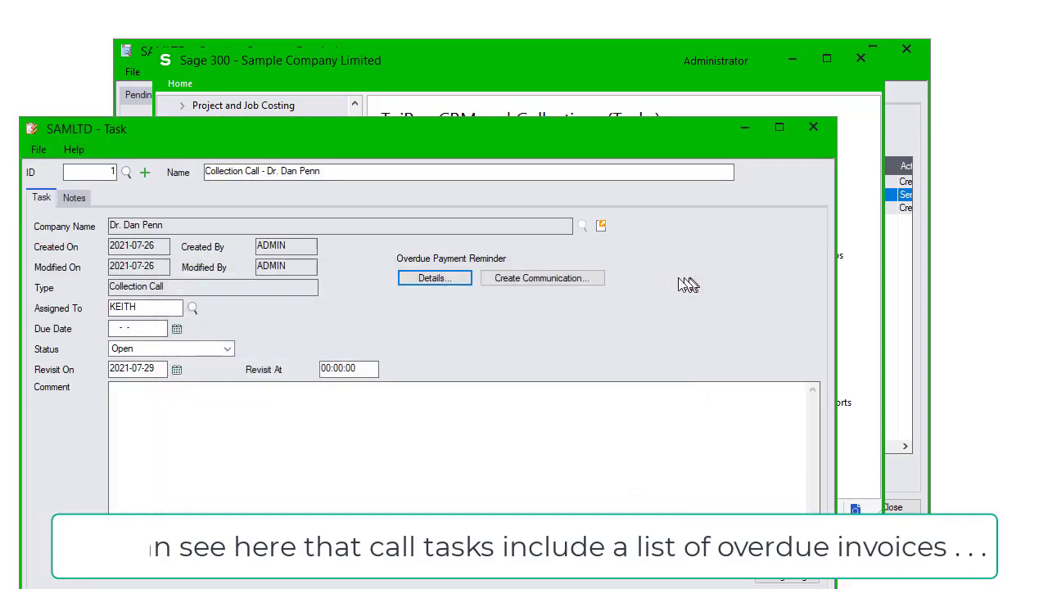
left_click(541, 278)
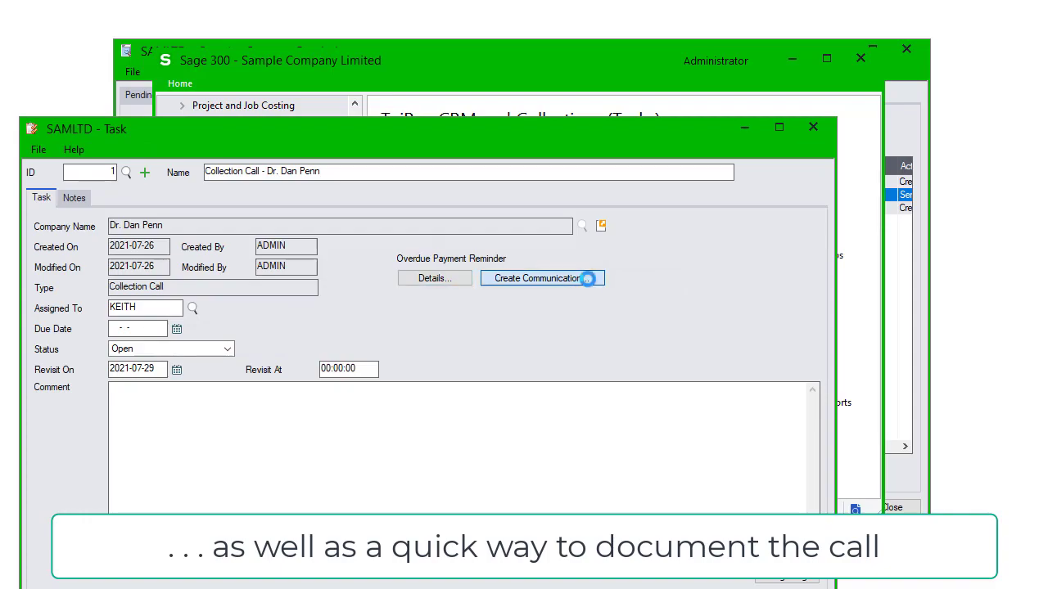